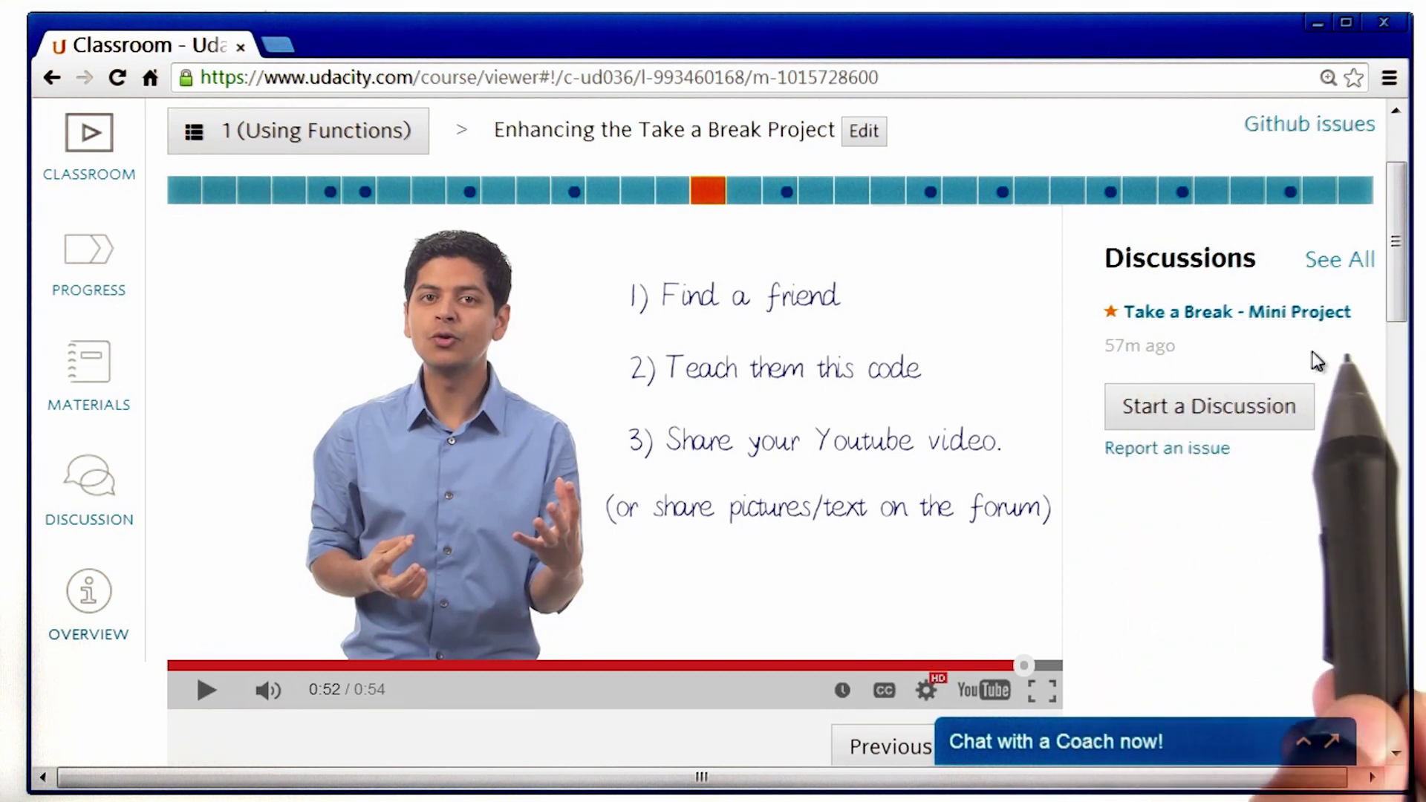
- Open the 'Take a Break - Mini Project' forum thread from the Discussions sidebar
click(1315, 315)
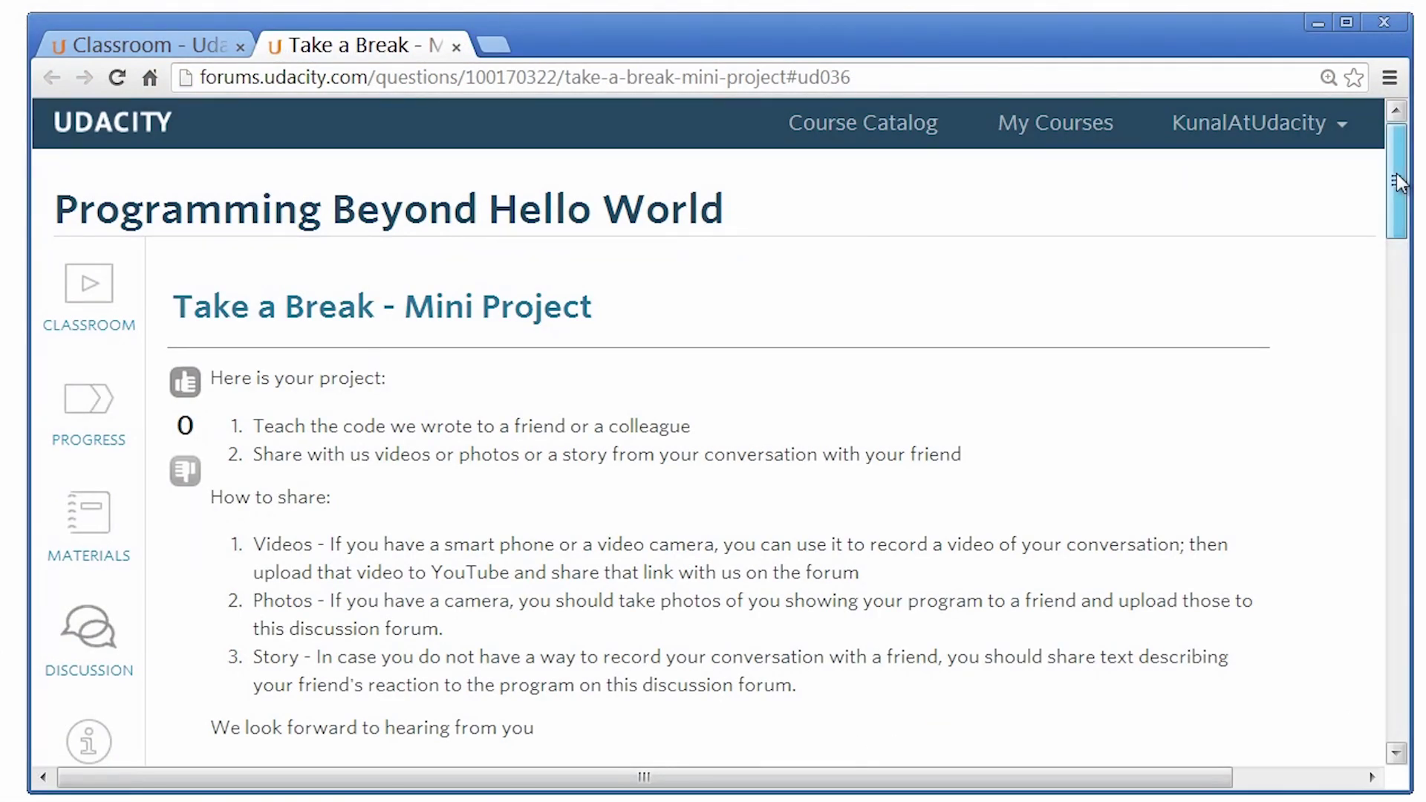
drag(1398, 184, 1400, 357)
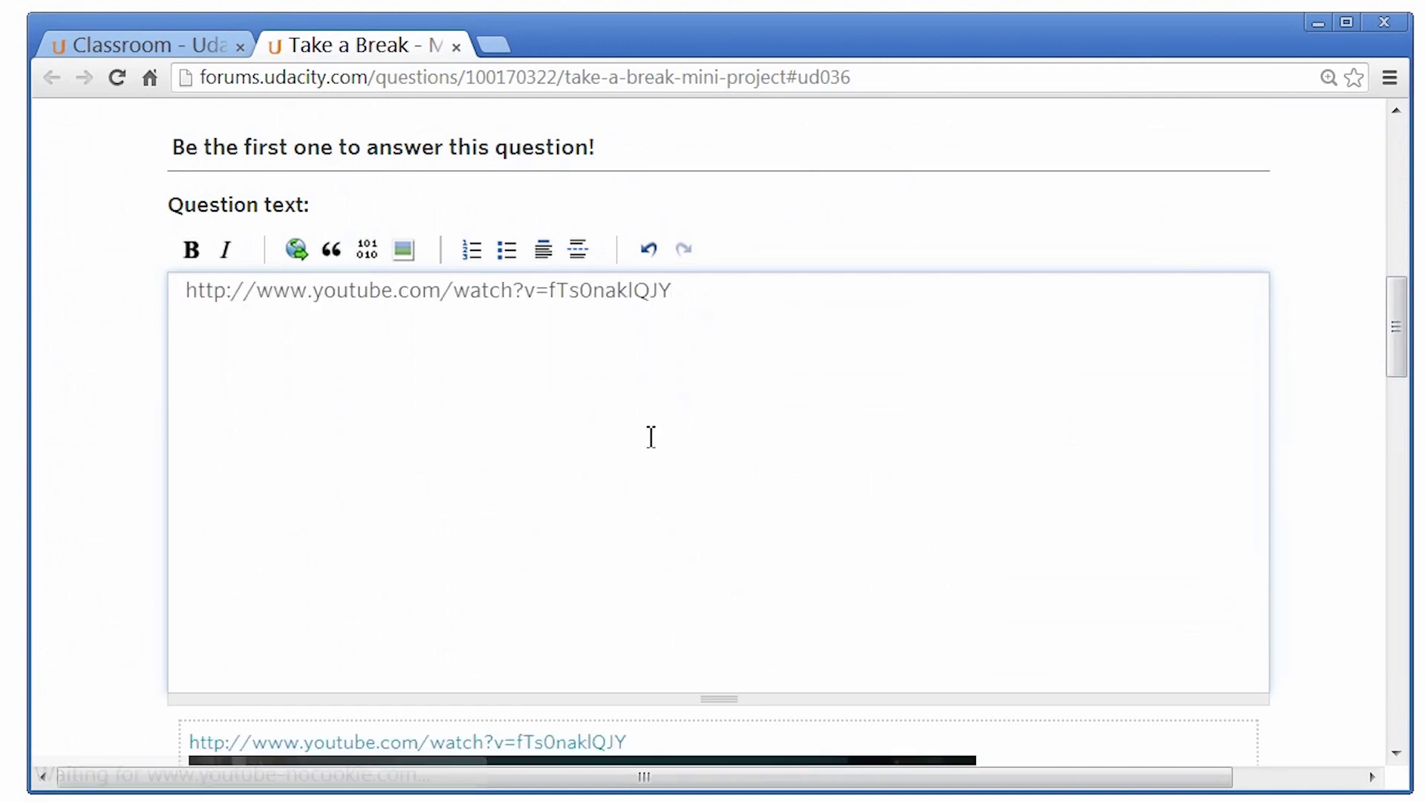
drag(1399, 310, 1418, 396)
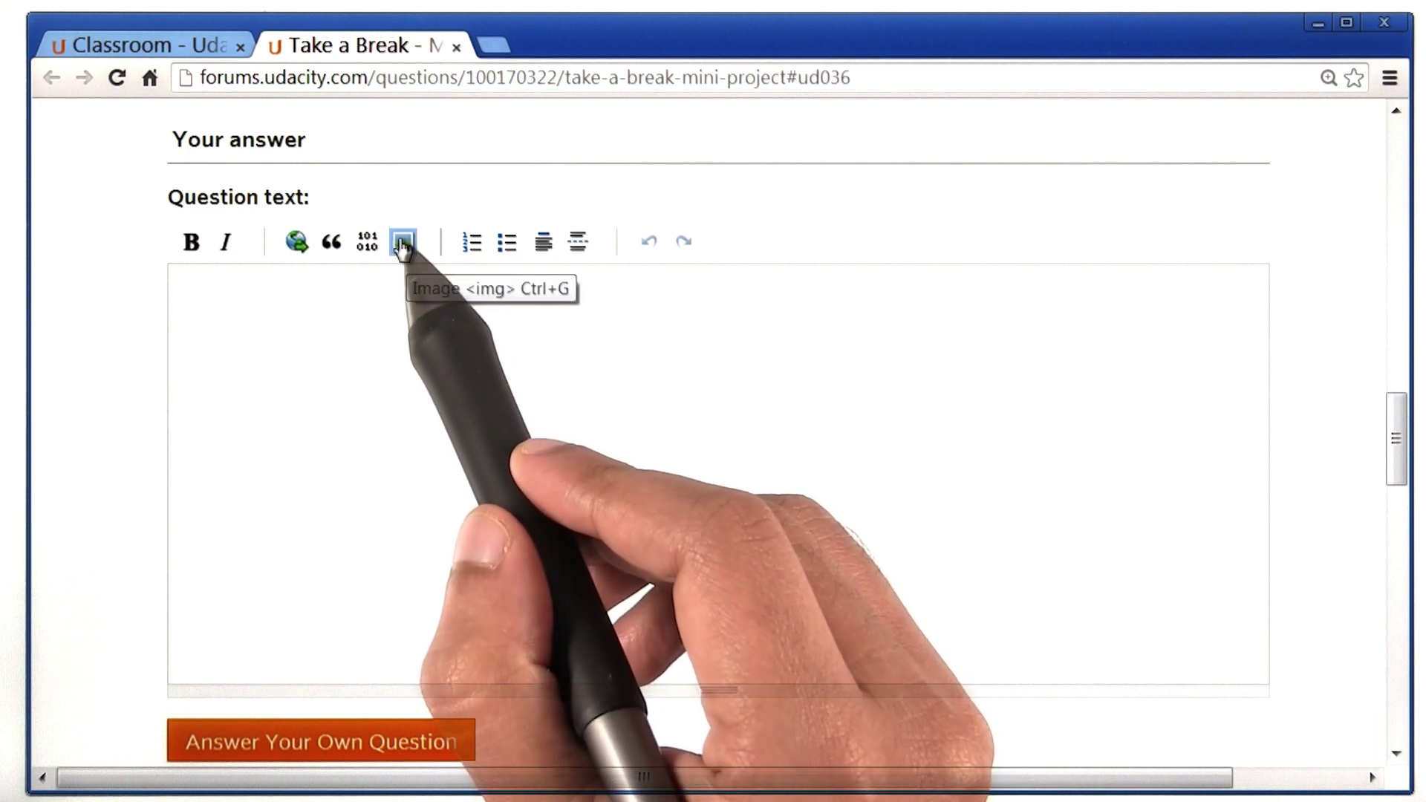
- Upload the my_friend.png photo and insert it into the new answer draft
click(404, 243)
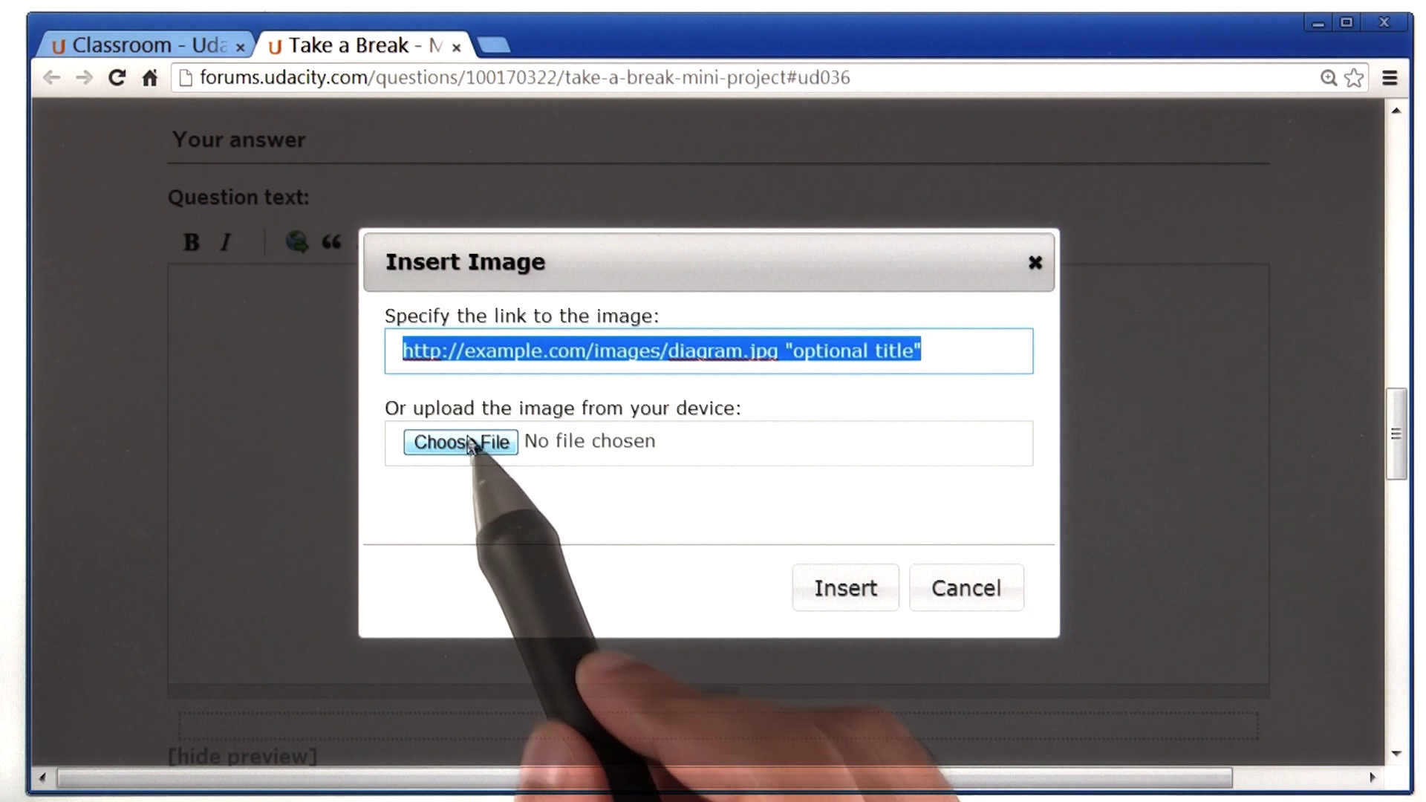
click(462, 446)
click(365, 210)
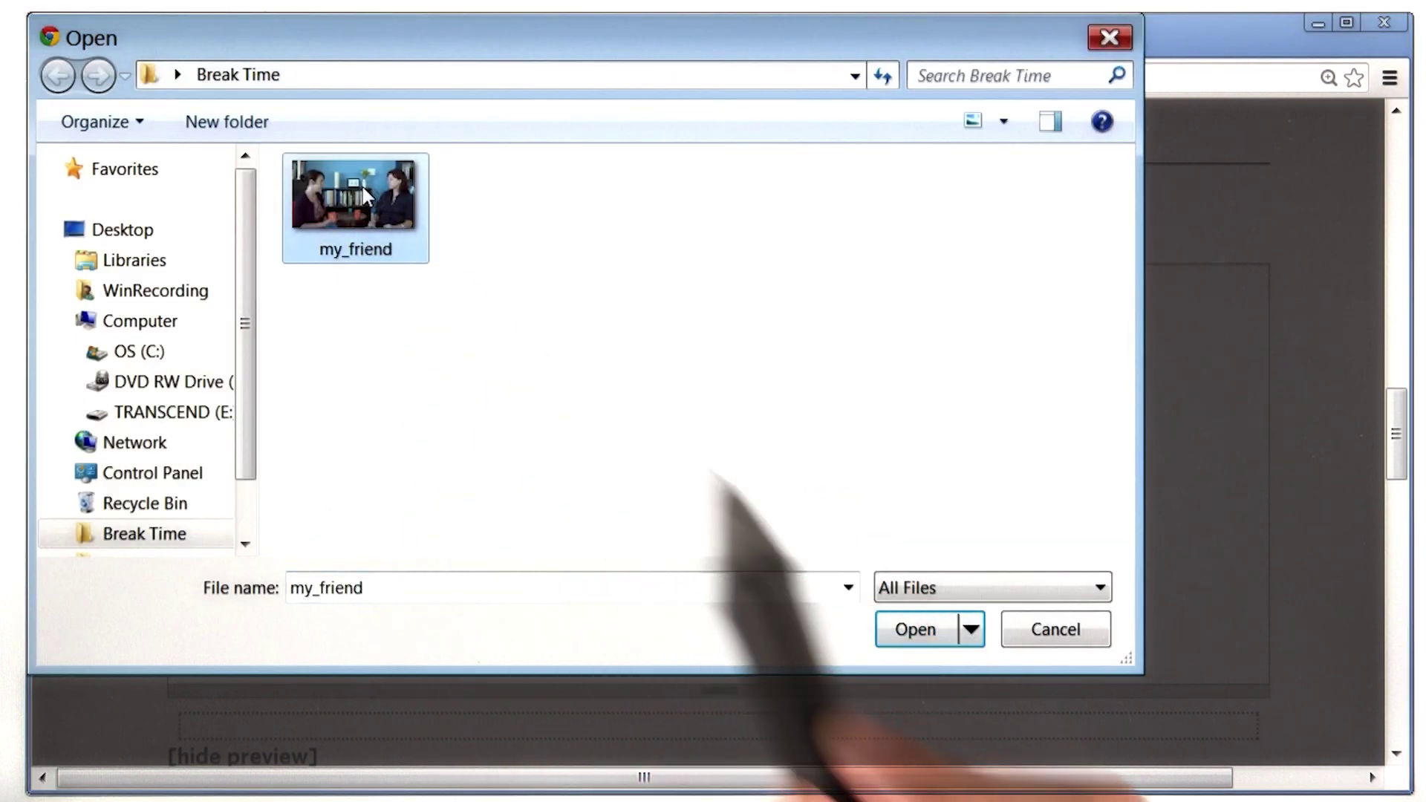
click(915, 629)
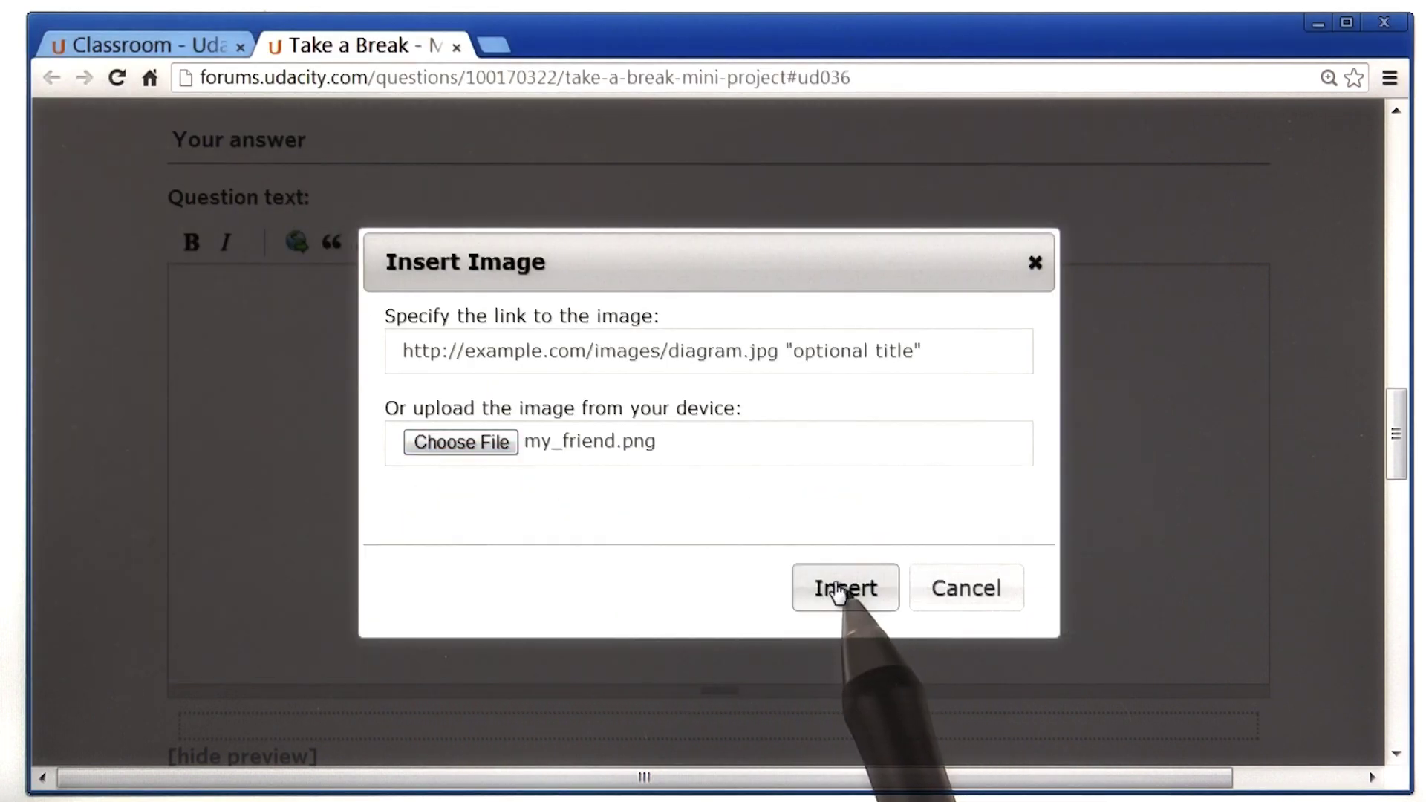
click(840, 588)
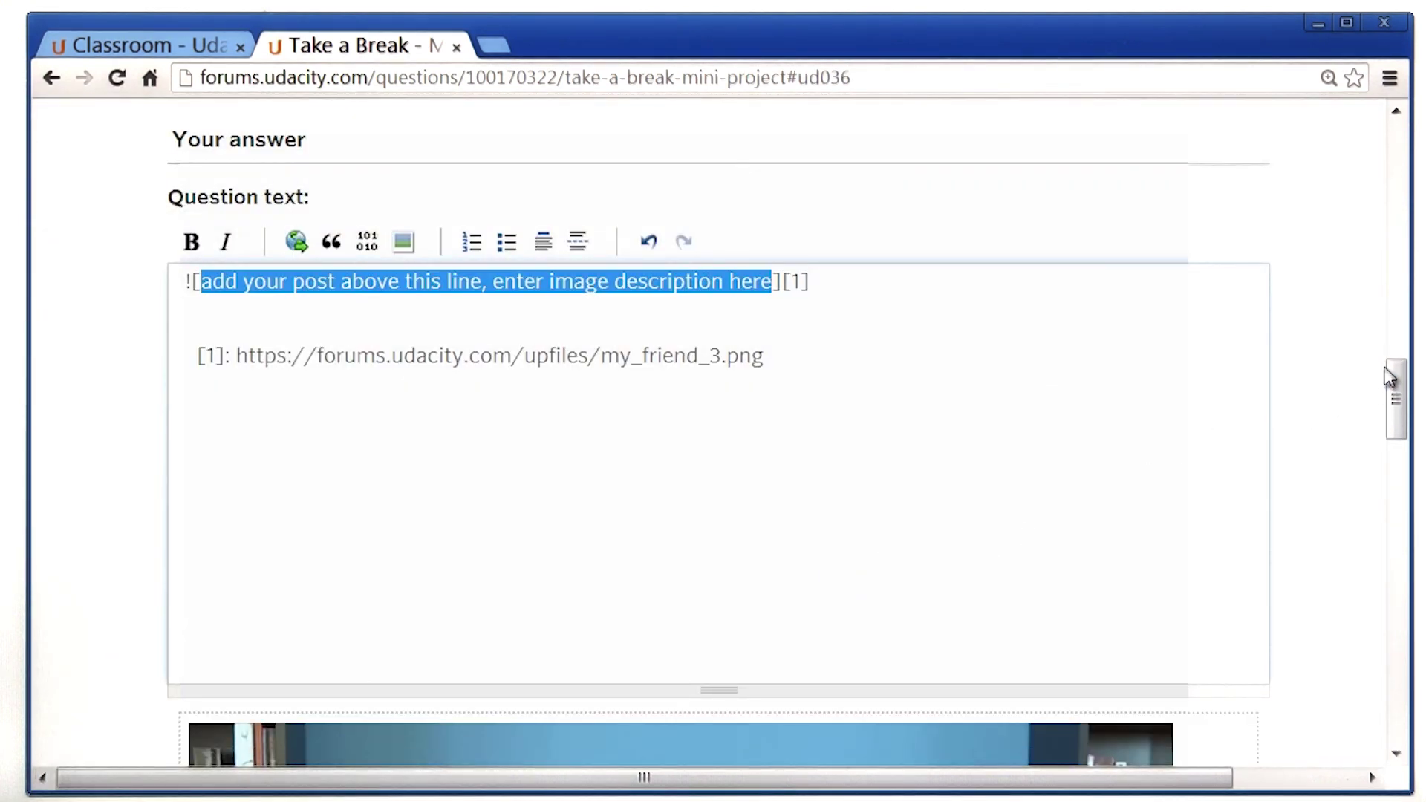
drag(1393, 376, 1422, 456)
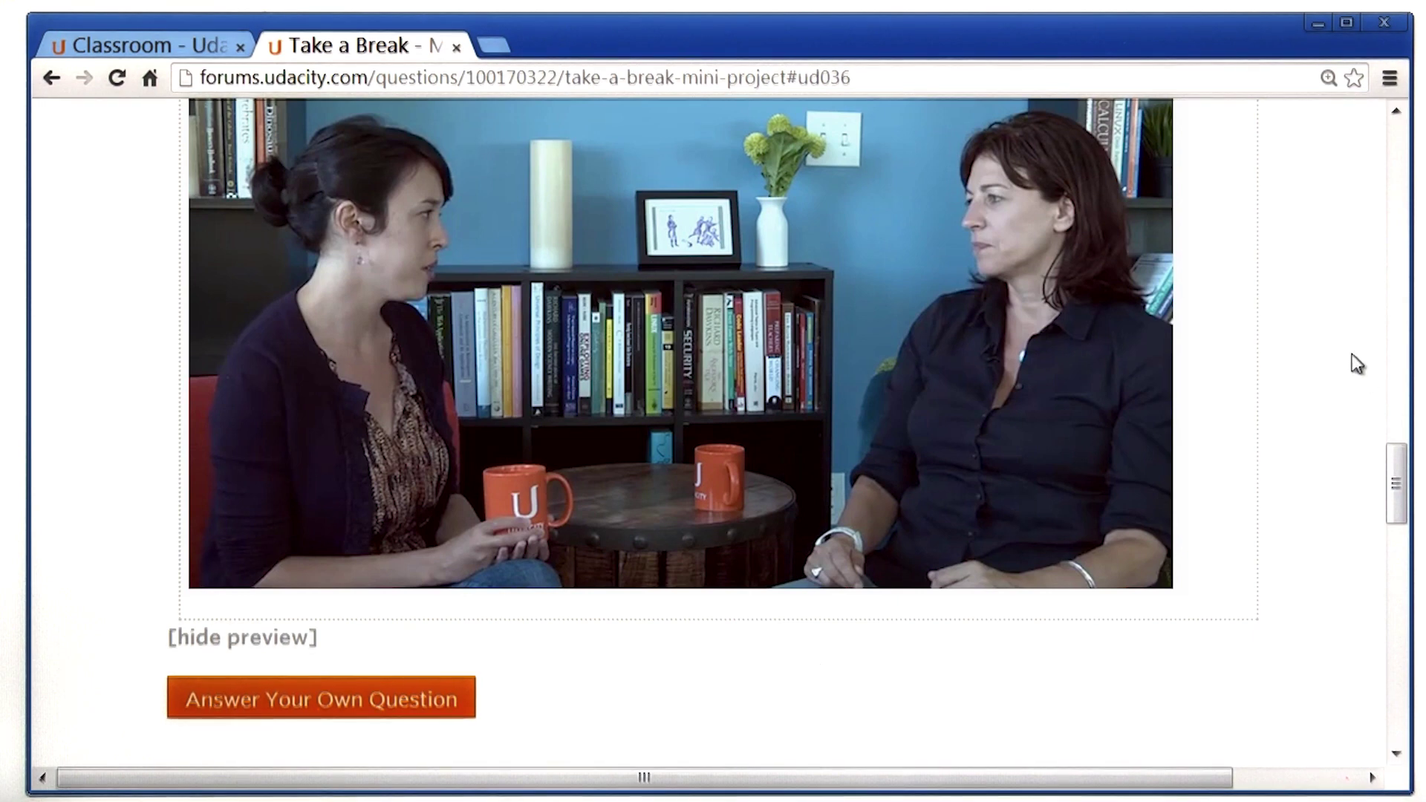